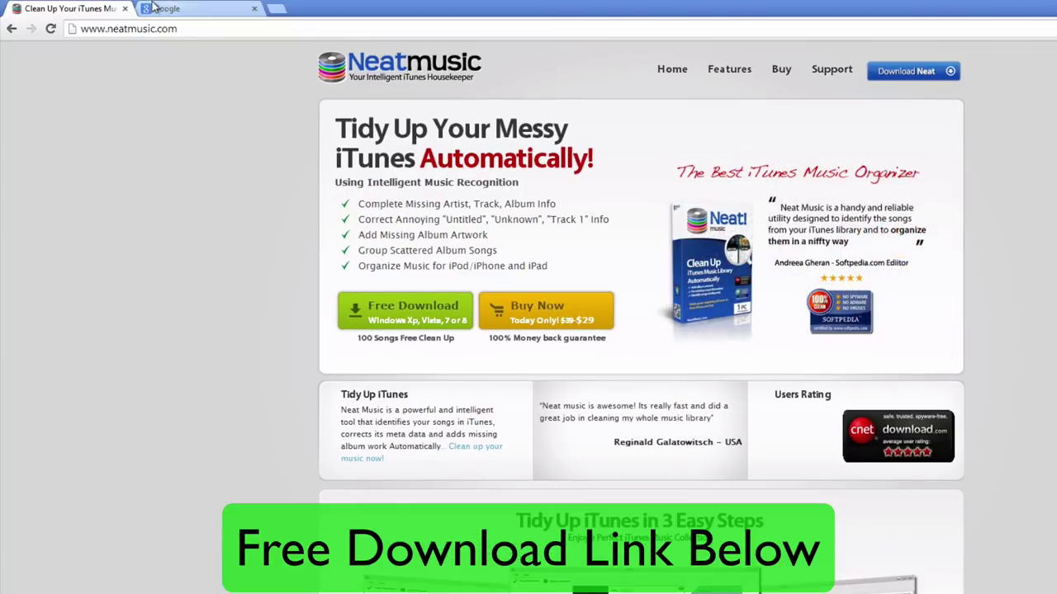
In the Google tab, load the pasted goo.gl short link to reach the Download Neat Music Trial page.
click(165, 10)
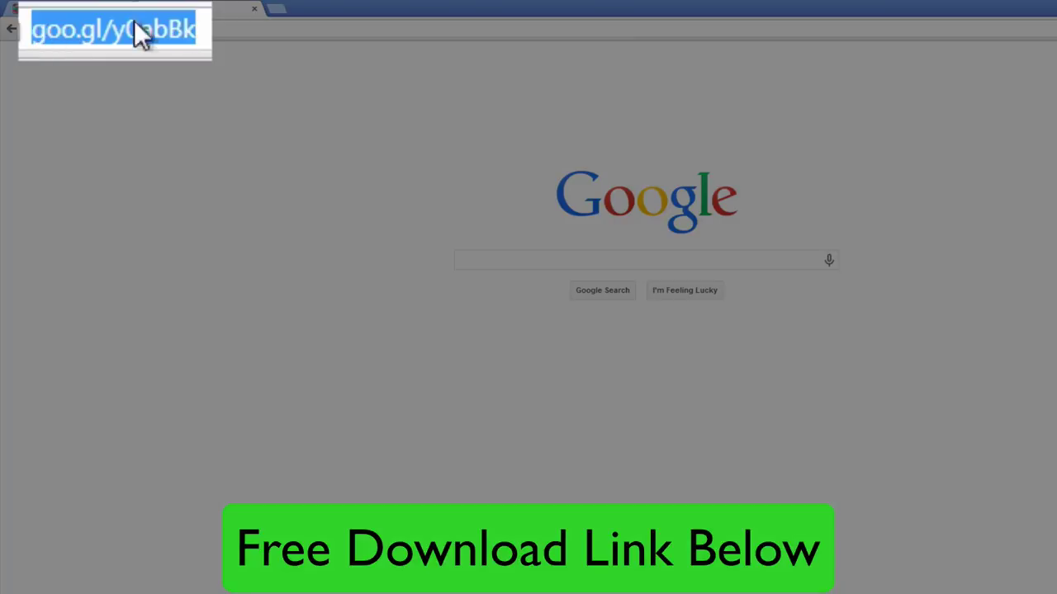
click(174, 40)
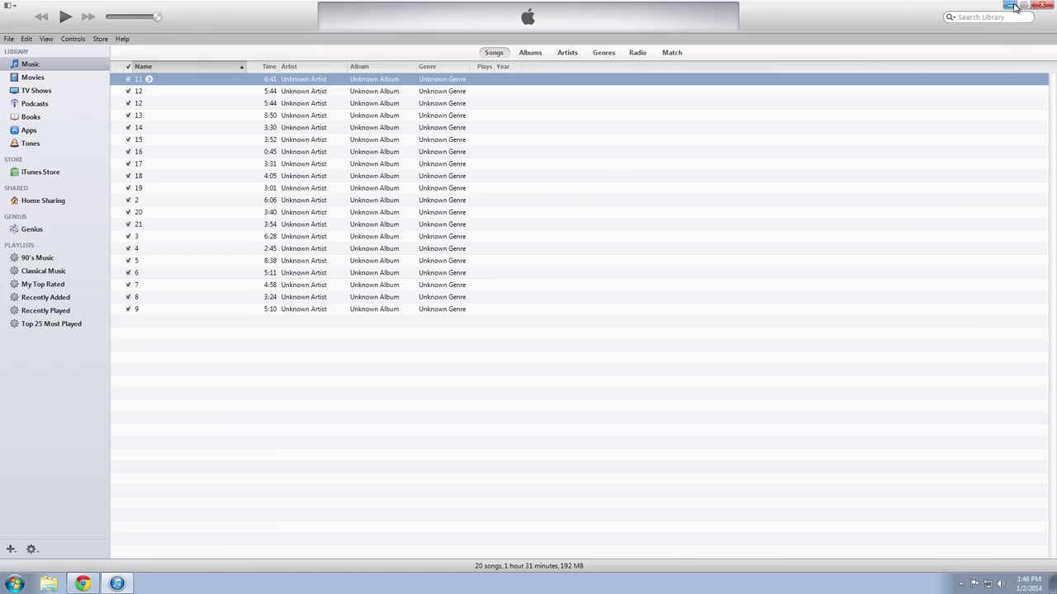
Minimize iTunes, start Neat Music from its desktop icon and allow it at the UAC prompt.
click(1009, 5)
double_click(21, 363)
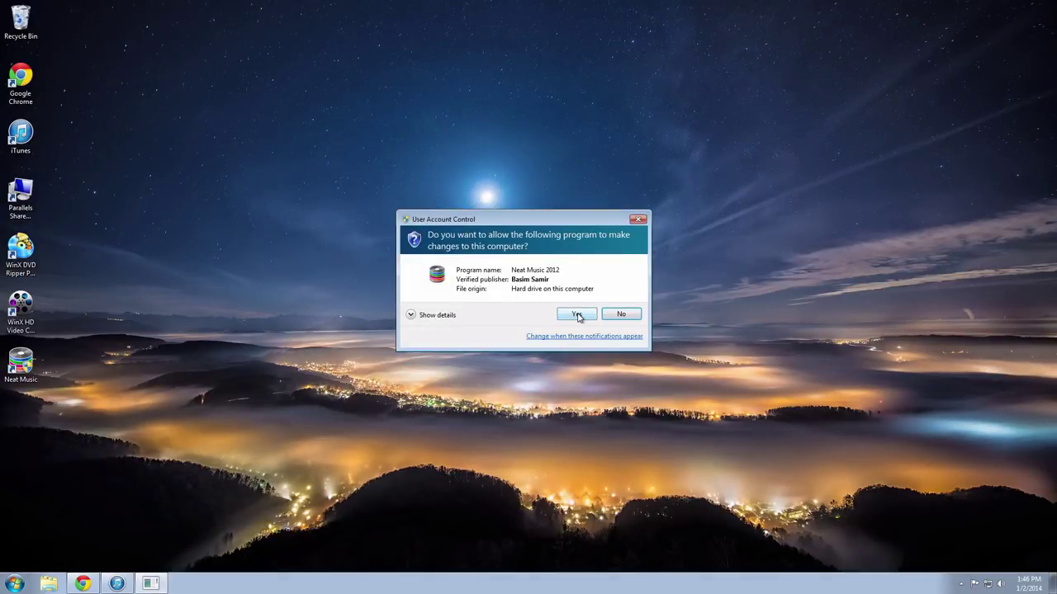
click(577, 315)
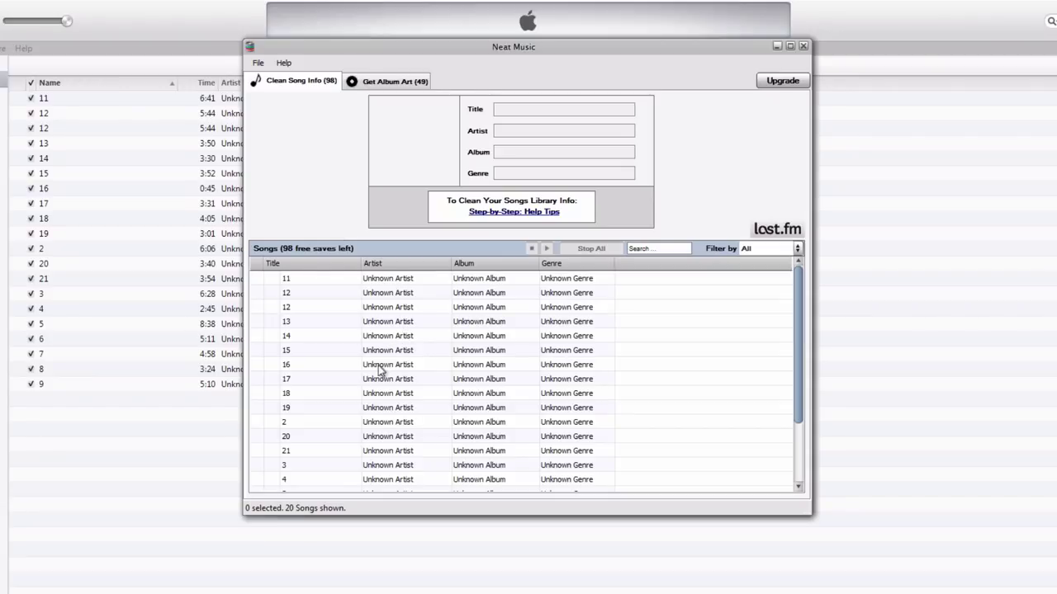
scroll(395, 355, down, 2)
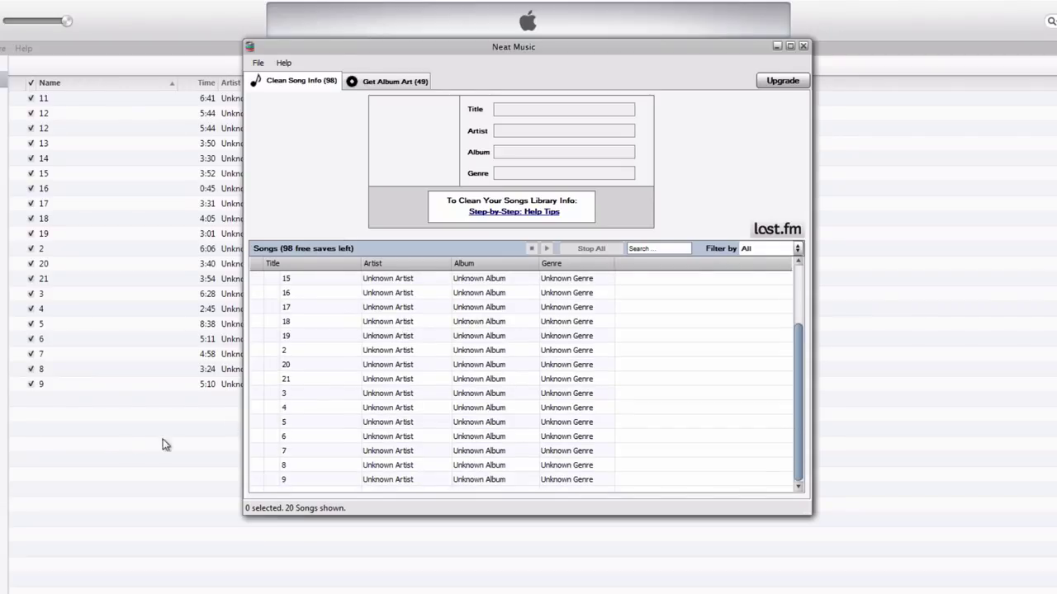
click(123, 454)
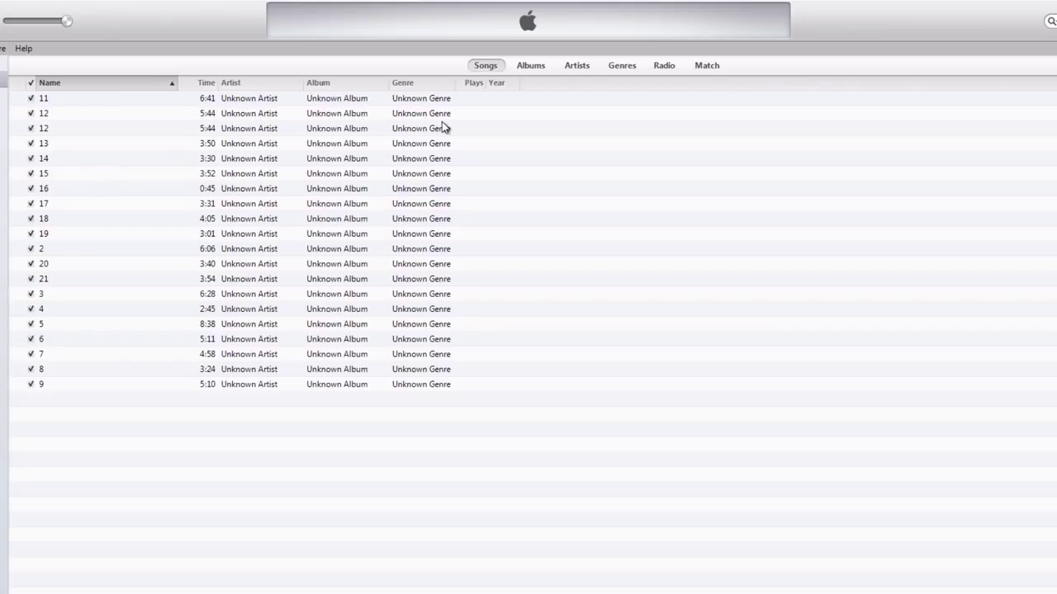
click(544, 70)
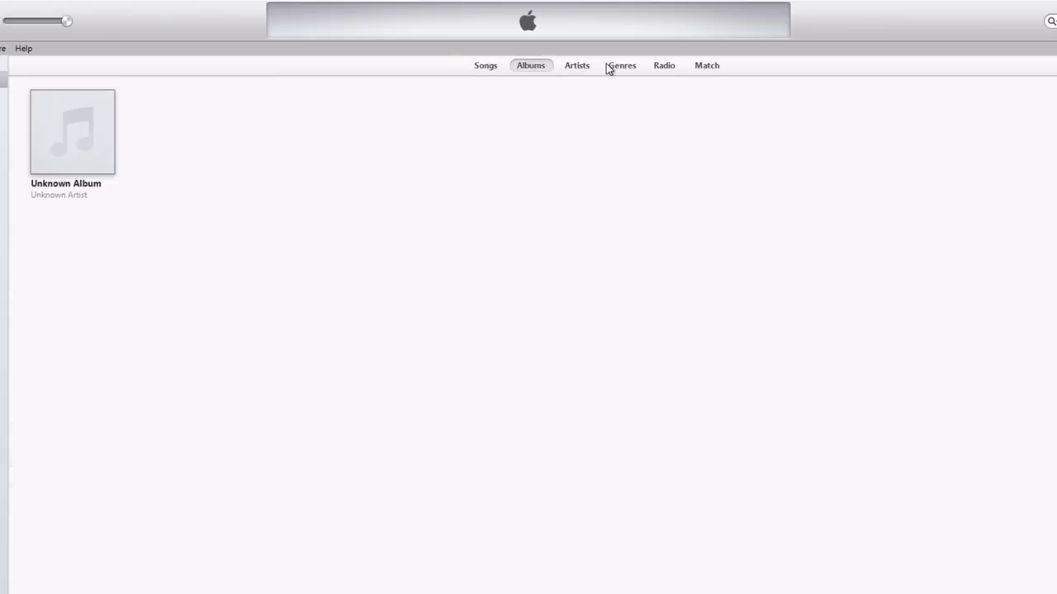
click(574, 69)
click(491, 71)
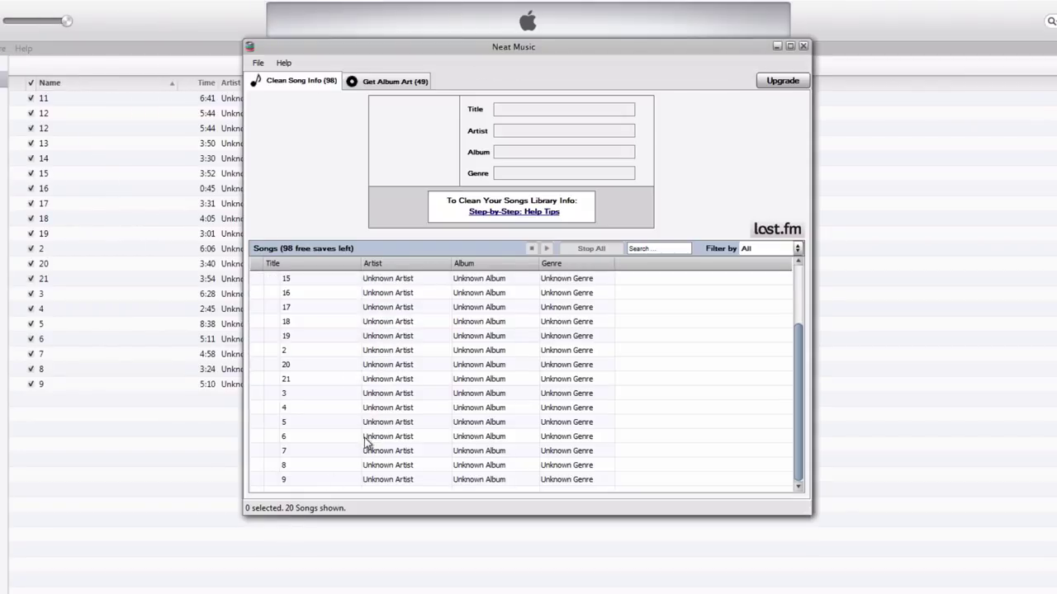
Inspect song 11's fields, then select all 20 songs with Ctrl+A.
scroll(311, 299, up, 2)
click(311, 284)
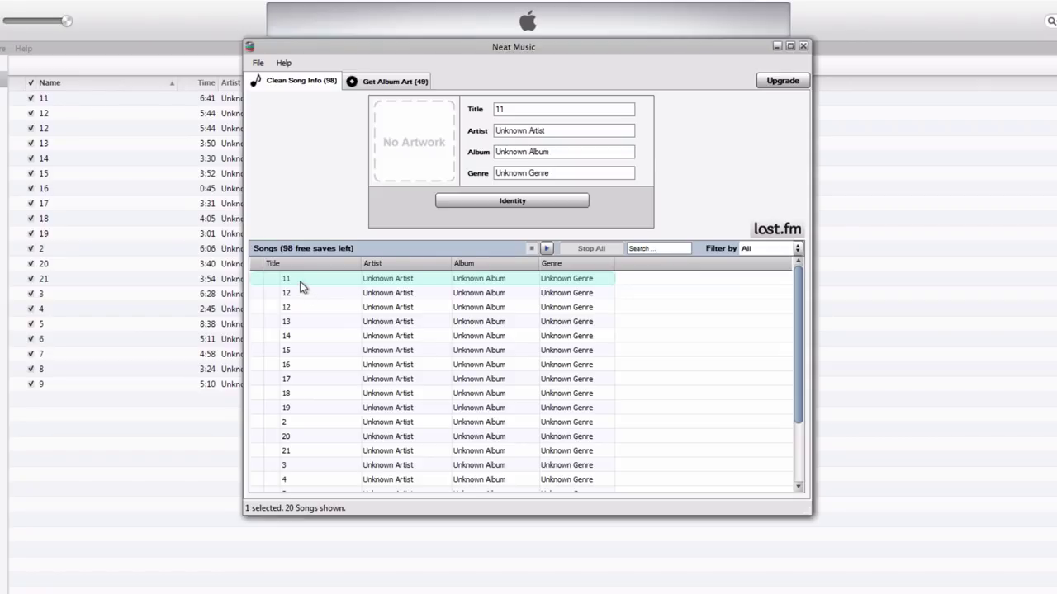
scroll(328, 346, down, 2)
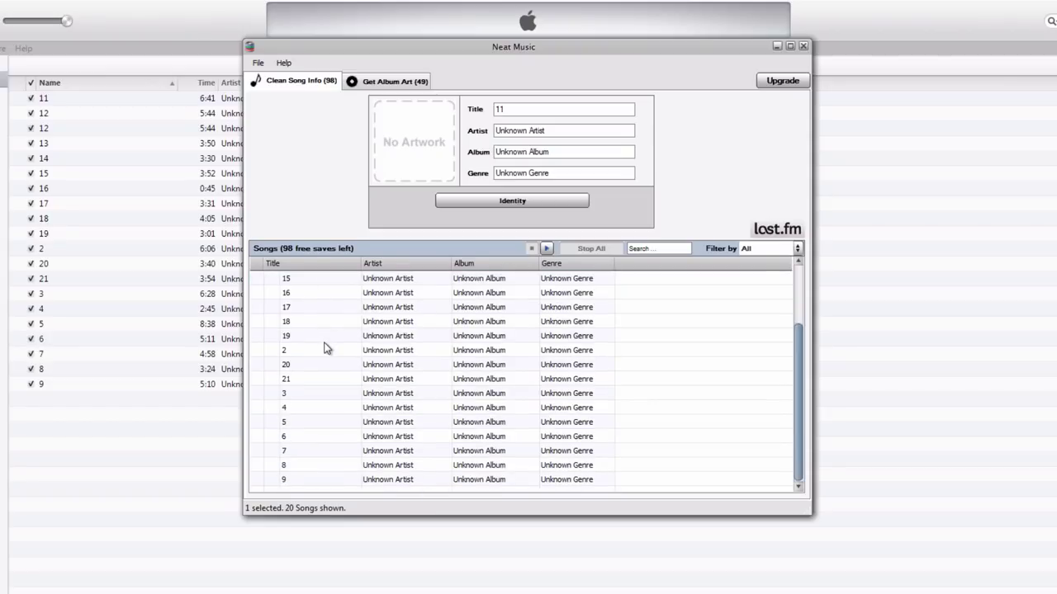
shift+click(309, 477)
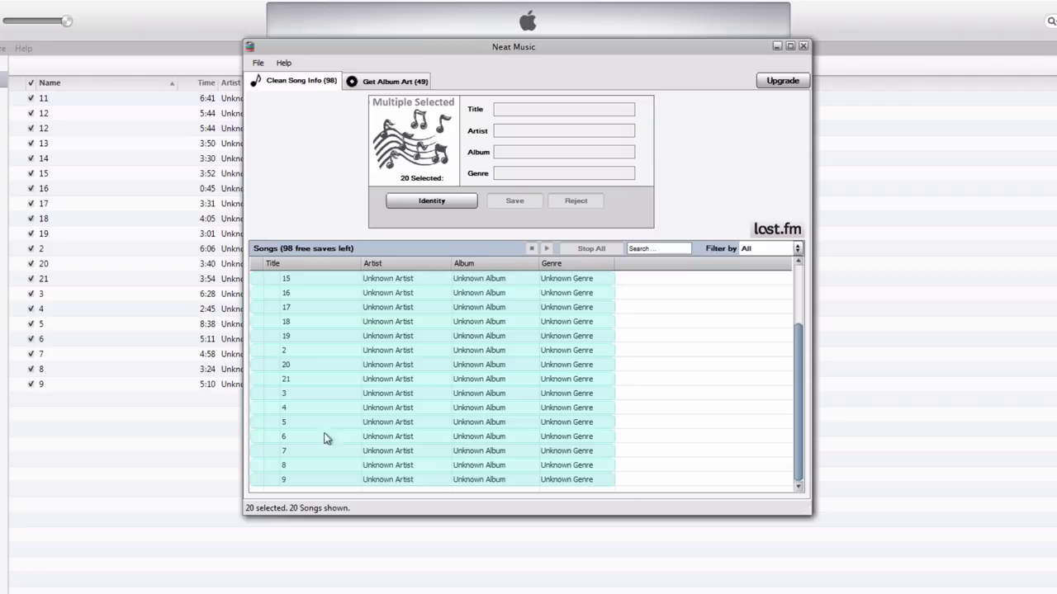
scroll(327, 421, up, 2)
scroll(337, 392, down, 2)
scroll(338, 384, up, 2)
scroll(285, 462, down, 2)
scroll(311, 439, up, 2)
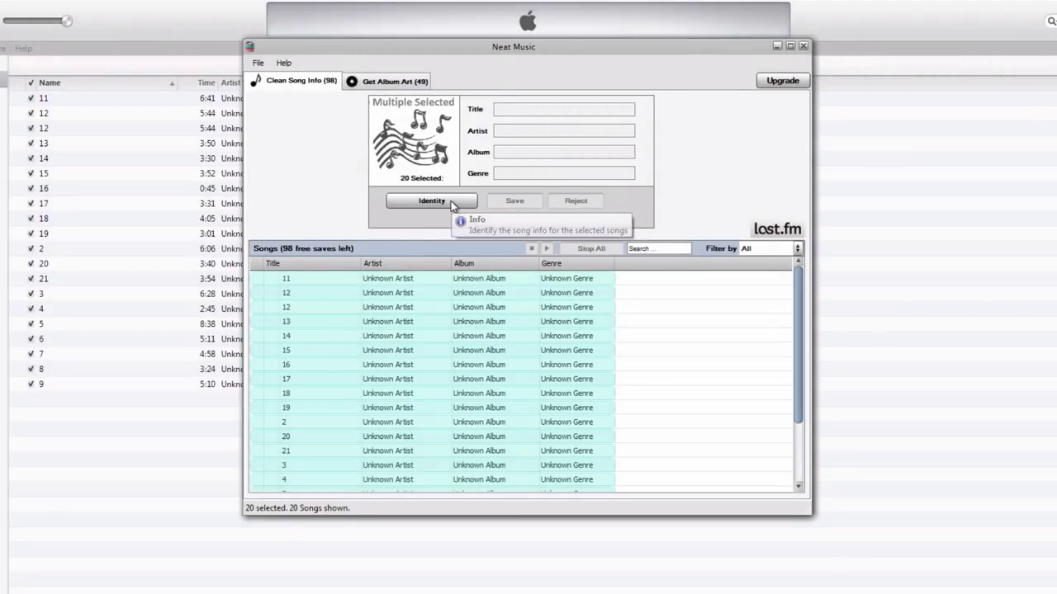
Identify the selected songs online and review suggestions for songs 12, 13, 14 and 11.
click(451, 202)
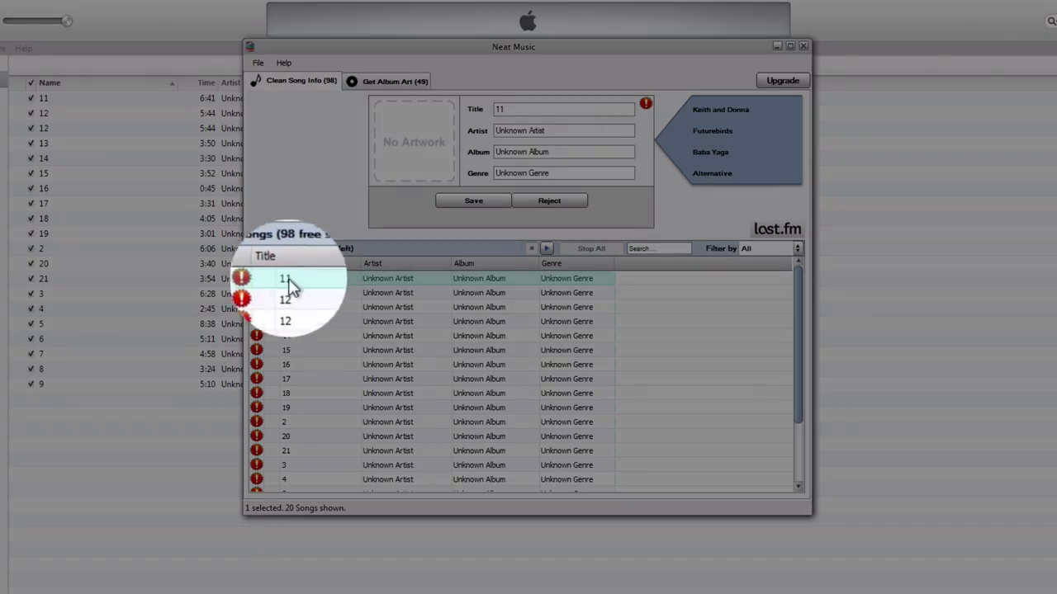
mouse_move(257, 282)
click(309, 291)
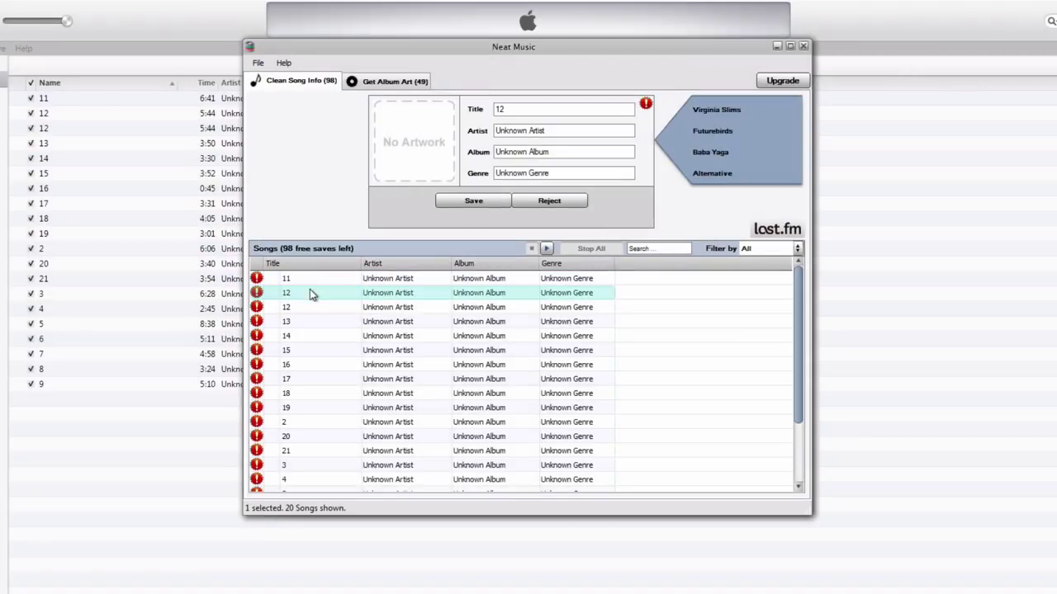
click(308, 322)
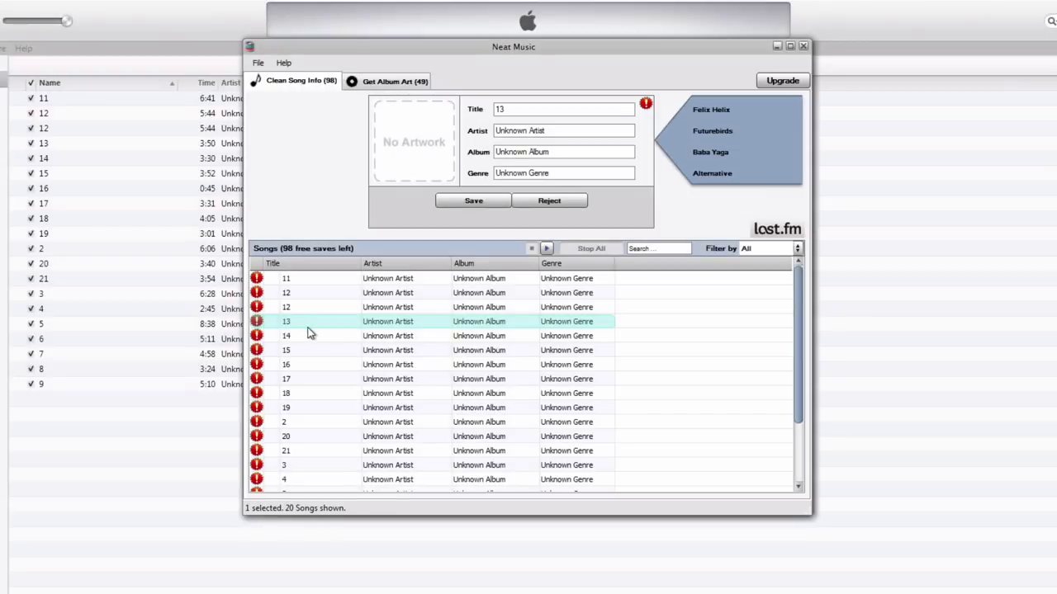
click(306, 335)
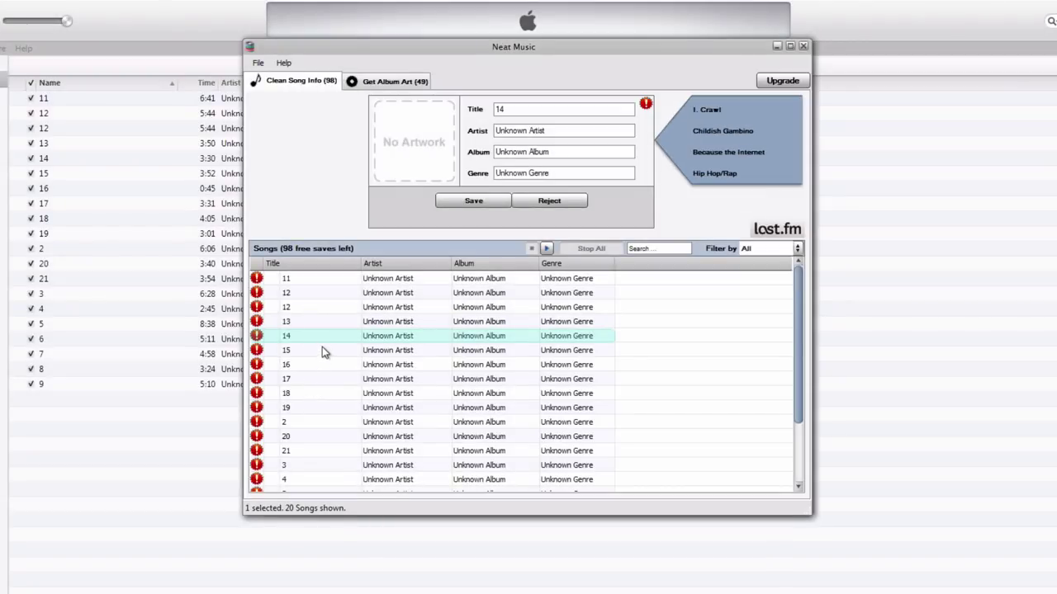
click(310, 278)
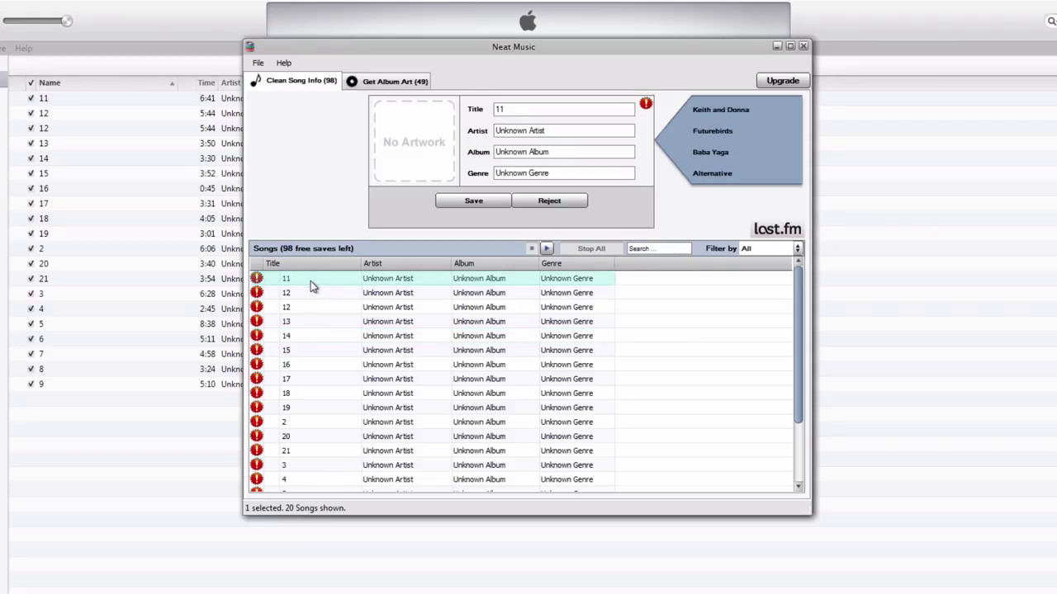
scroll(308, 285, down, 2)
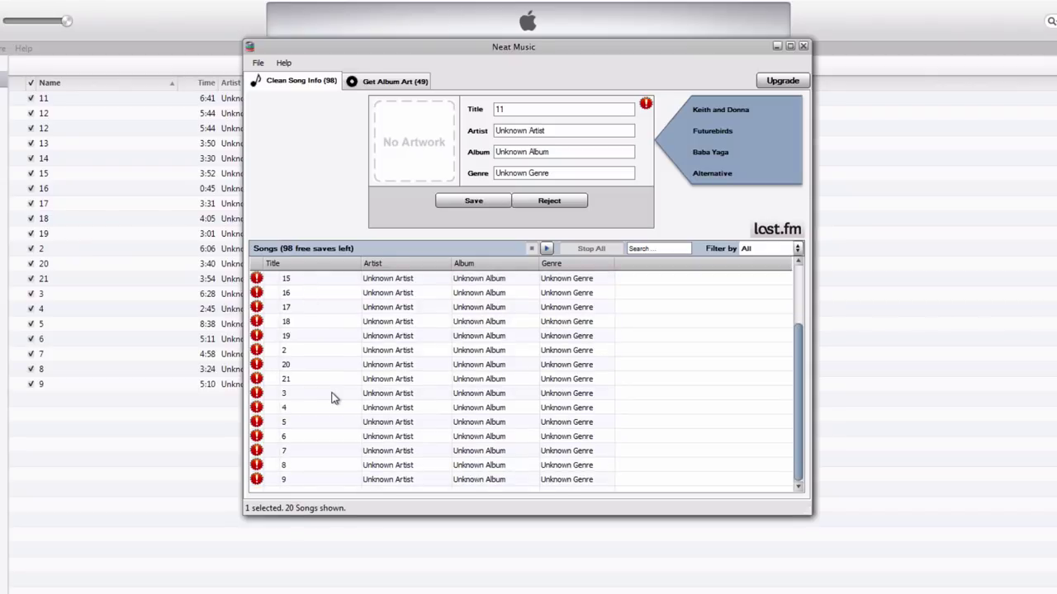
Select all 20 identified songs and save their tags to iTunes.
shift+click(298, 479)
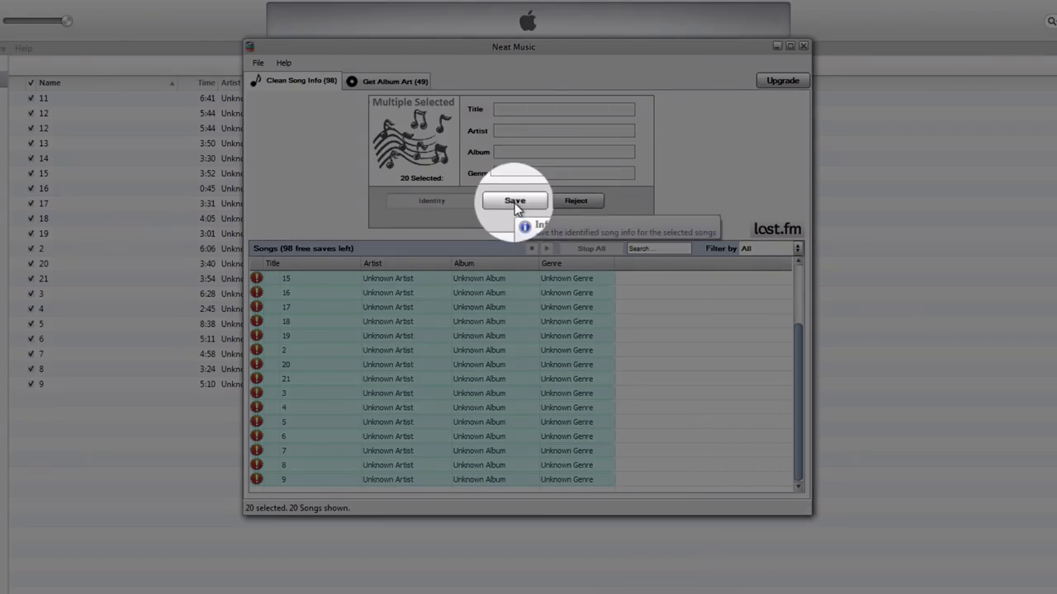
click(514, 204)
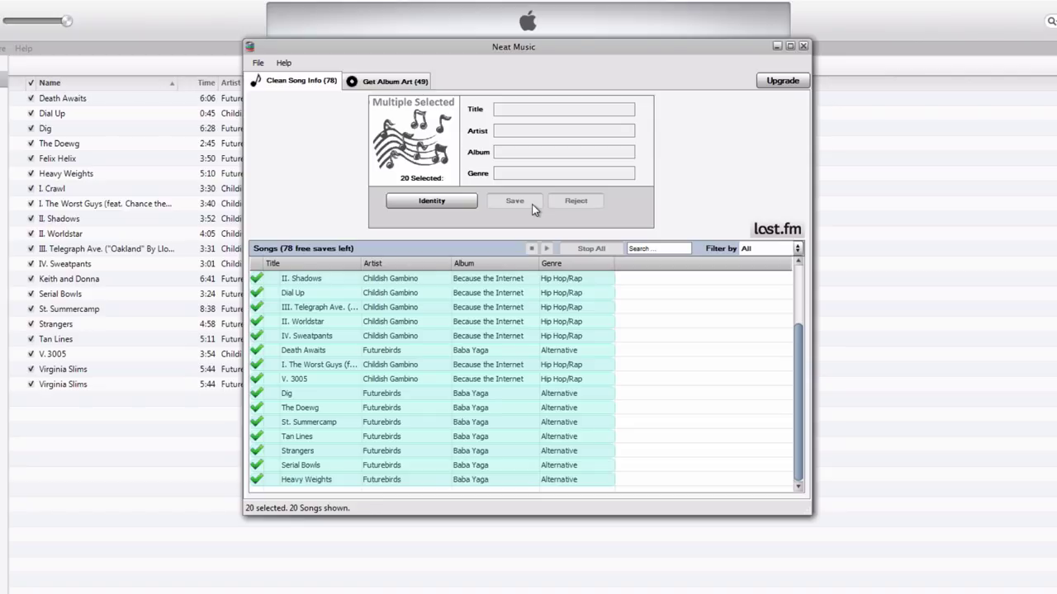
In Get Album Art, select Baba Yaga and Because the Internet and download their cover candidates.
click(391, 86)
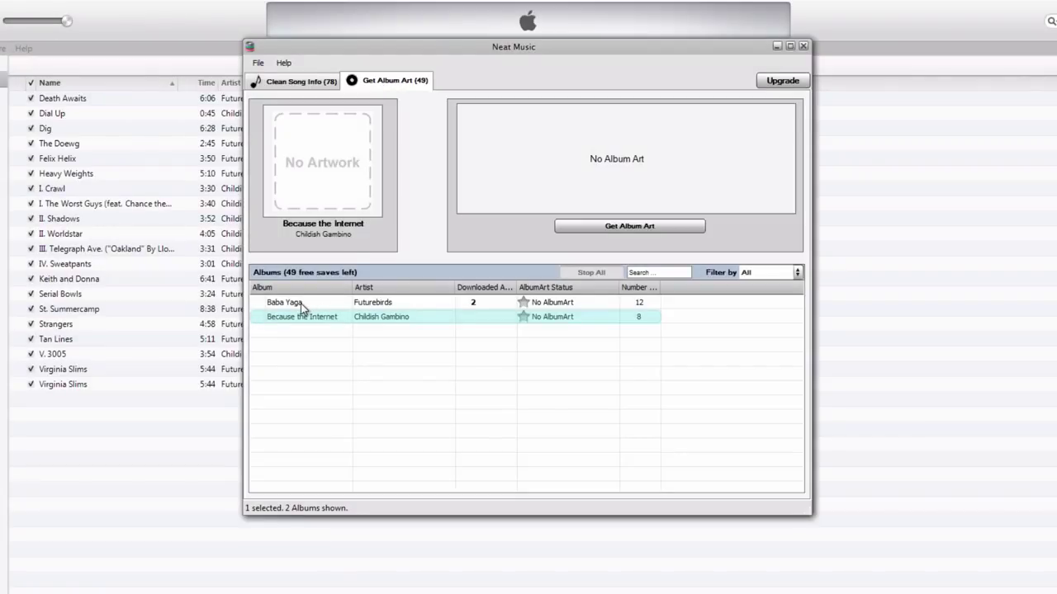
click(301, 303)
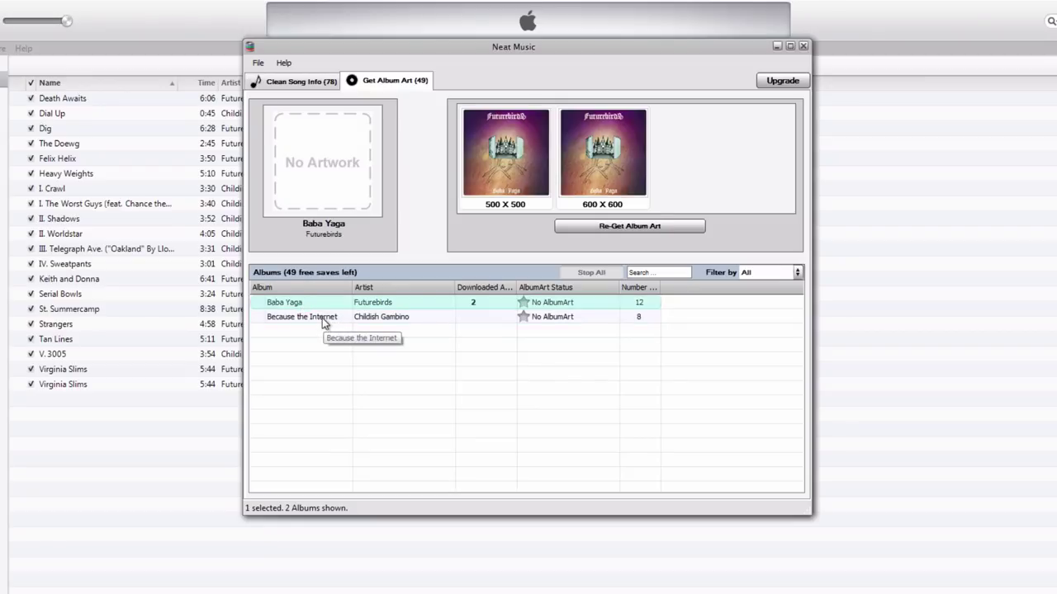
shift+click(324, 320)
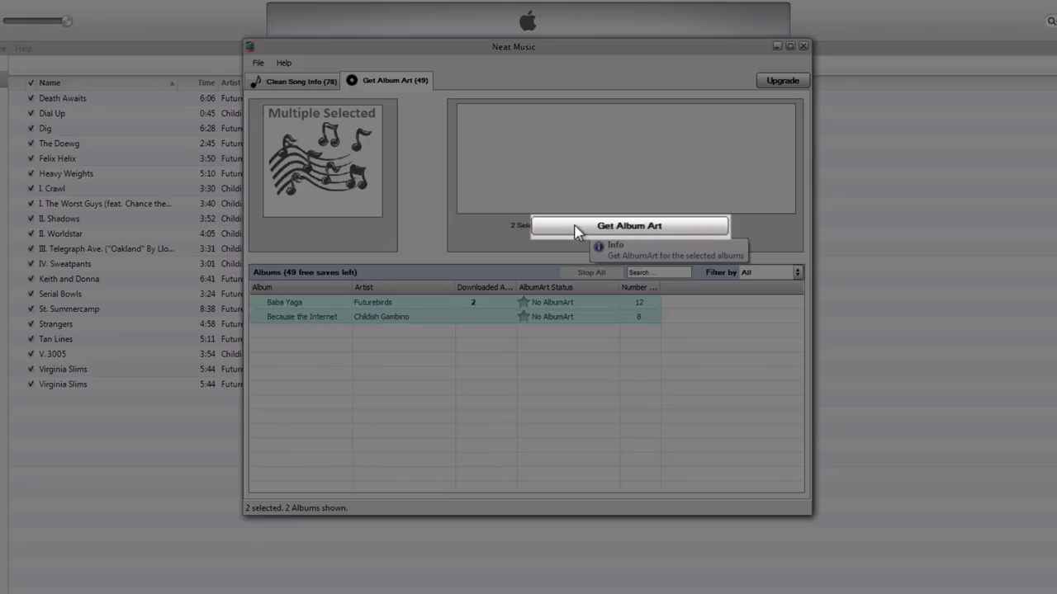
click(576, 226)
click(312, 318)
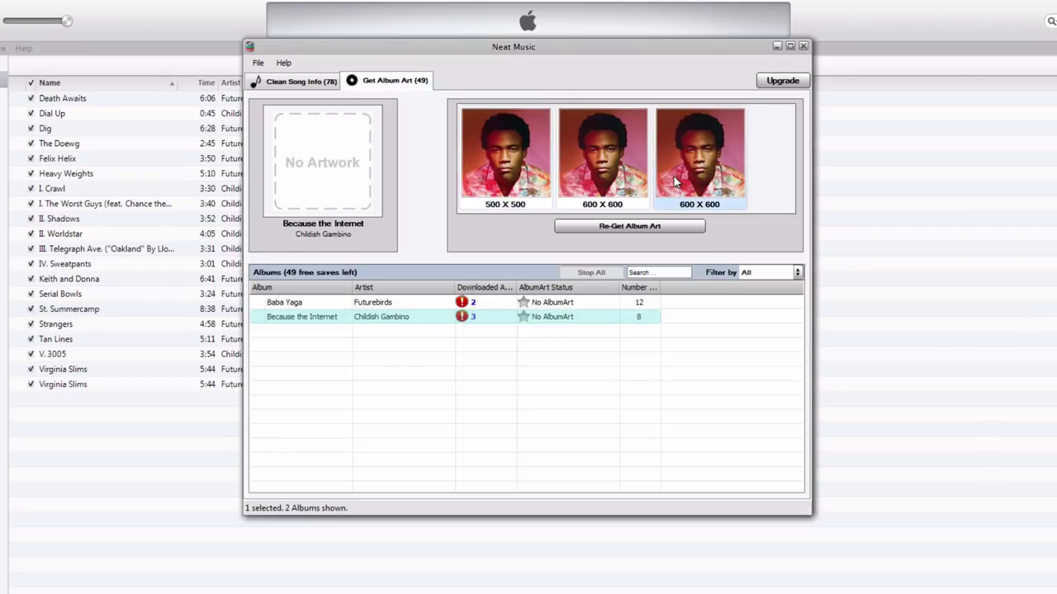
Apply the 500 X 500 covers to Because the Internet and Baba Yaga.
double_click(500, 185)
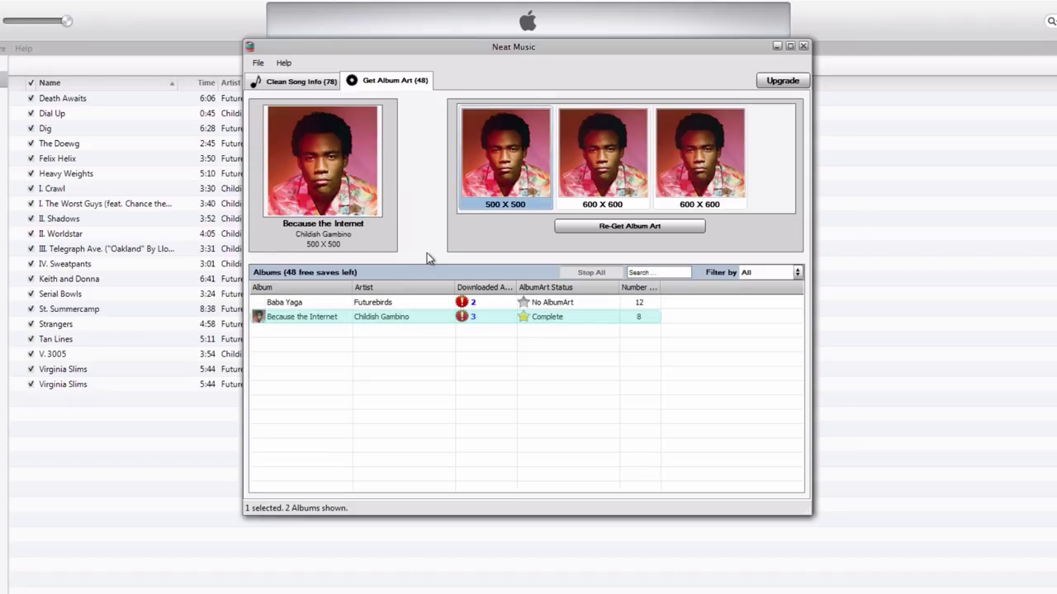
click(322, 307)
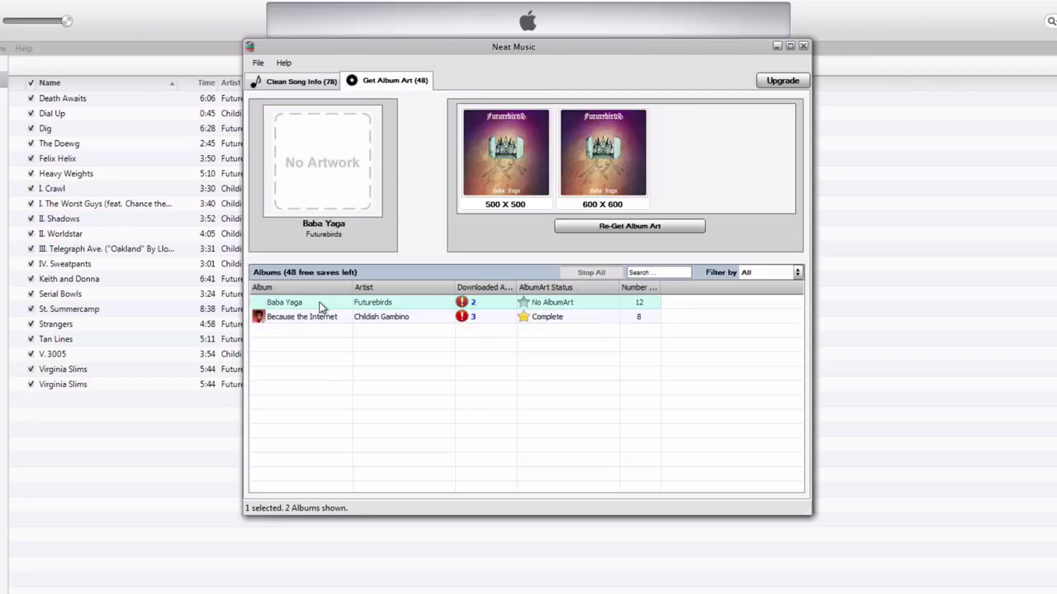
click(494, 180)
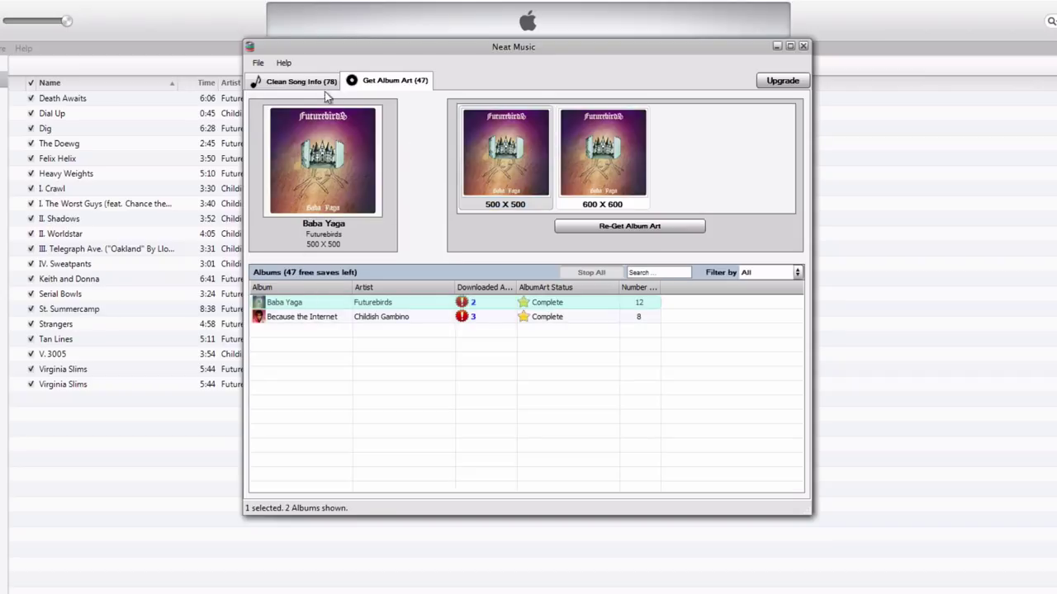
Bring iTunes forward and check the Artists, Albums and Songs views of the corrected library.
click(140, 310)
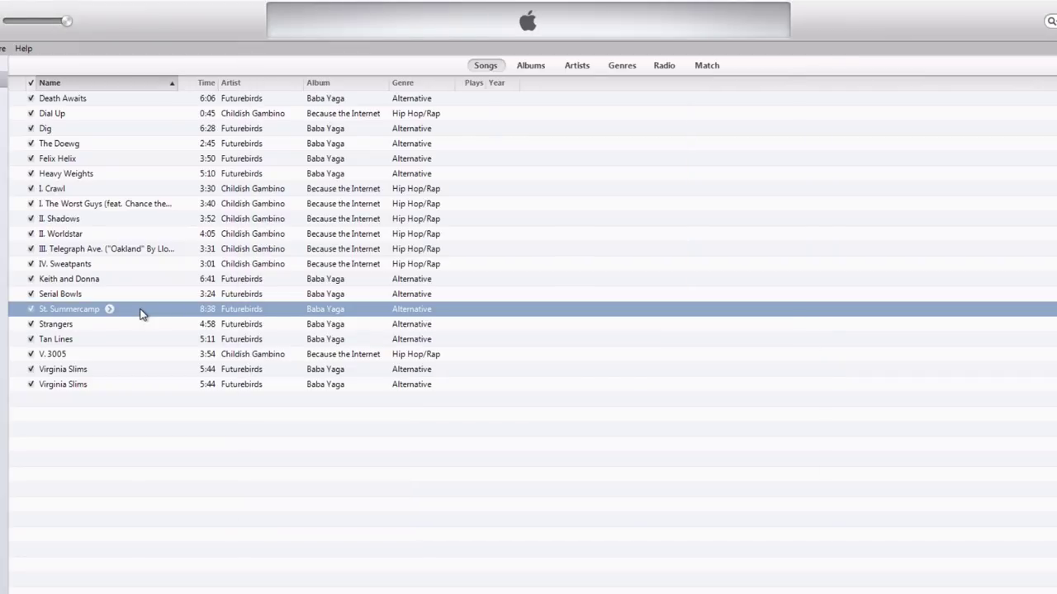
click(577, 65)
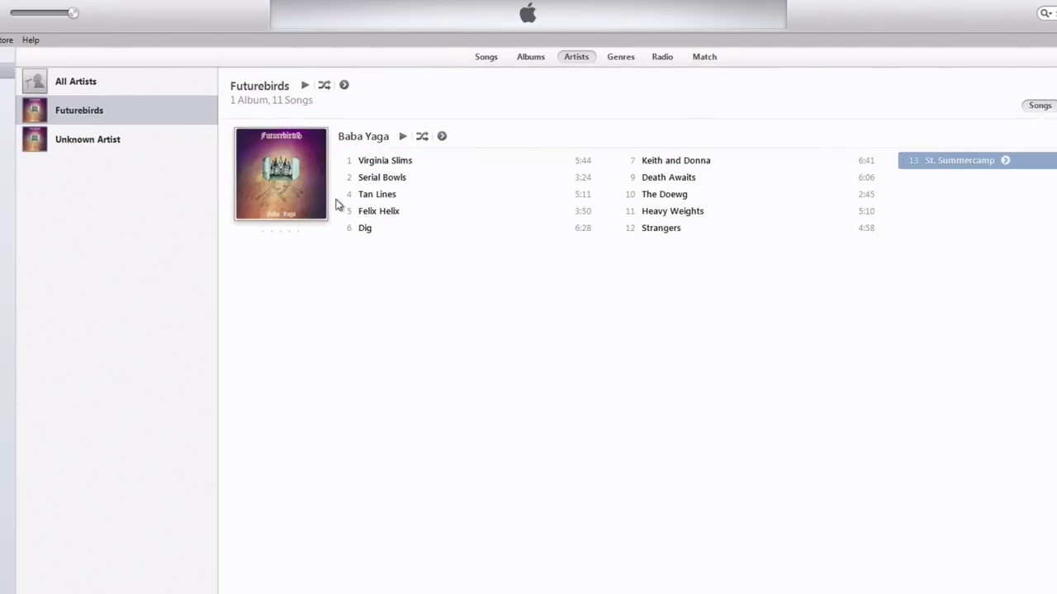
click(533, 60)
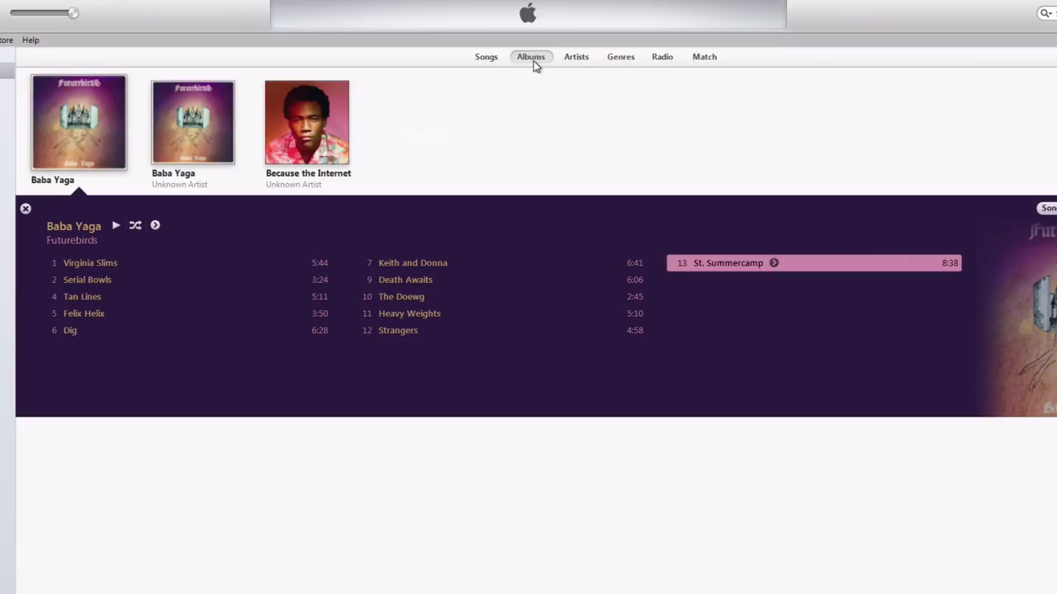
click(487, 58)
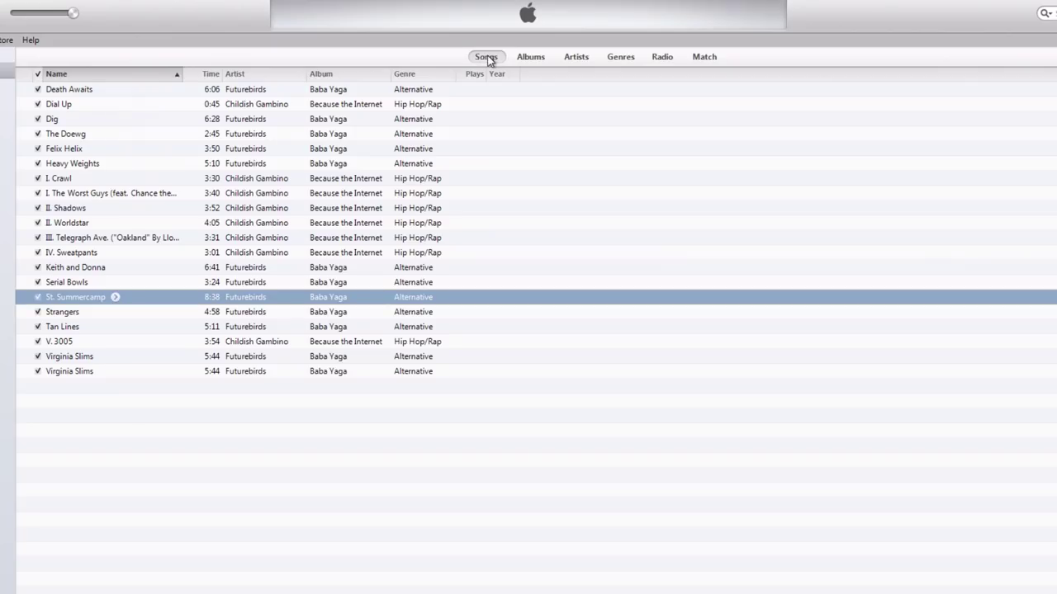